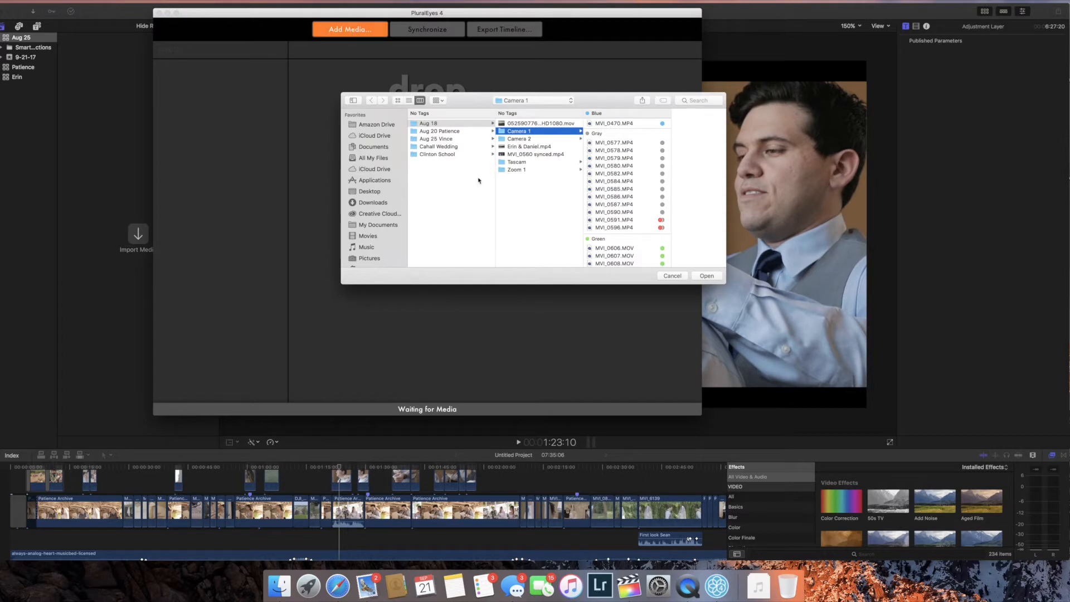
Browse to the Camera 1 folder inside the Aug 25 footage folder, keeping its files arranged by Tags
left_click(437, 138)
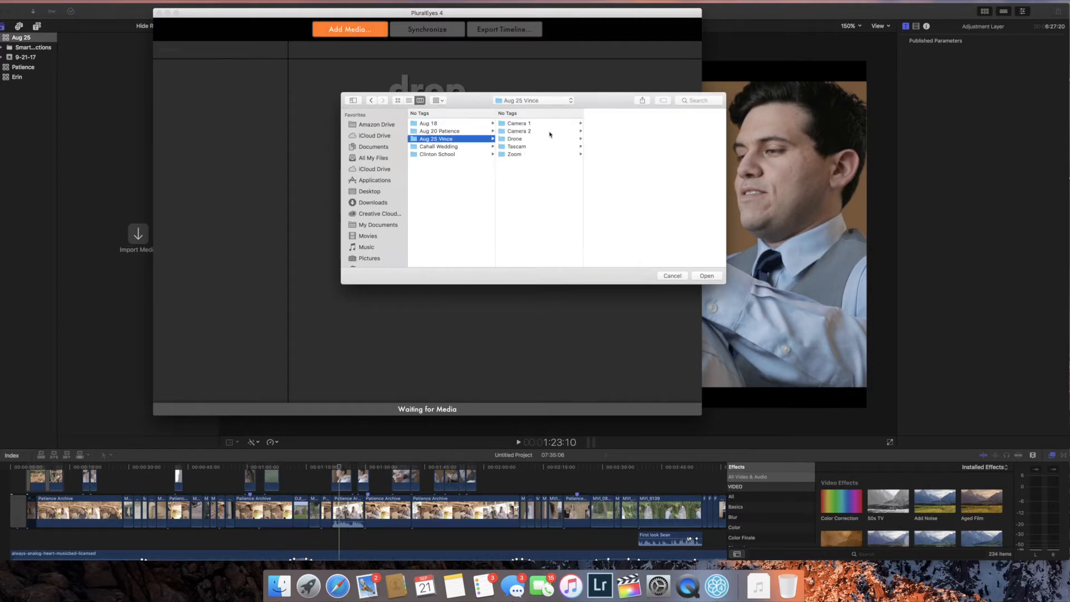
left_click(534, 124)
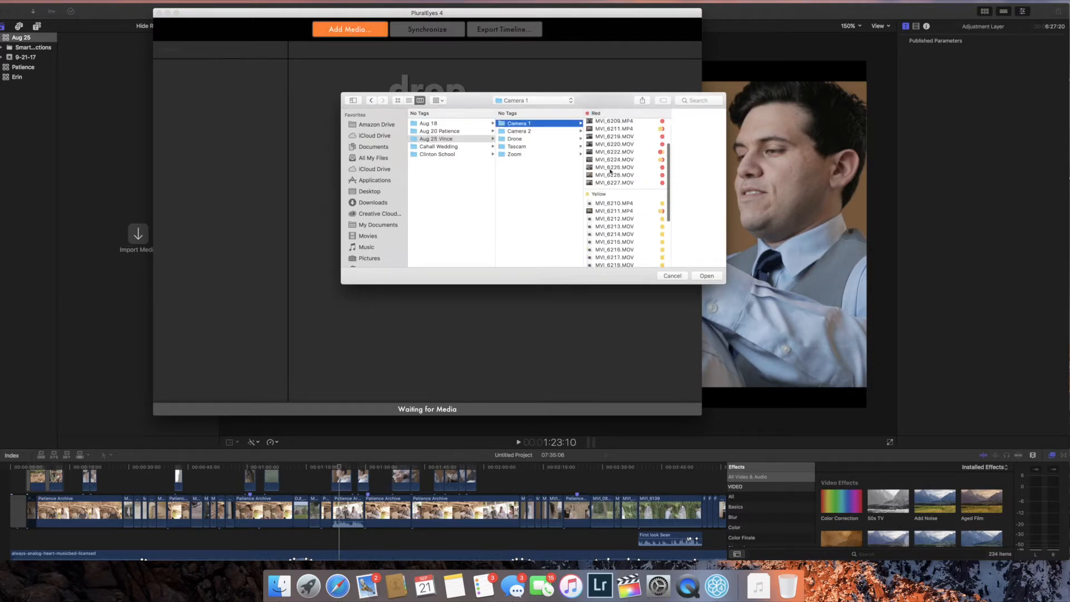
scroll(641, 204, "down", 5)
scroll(640, 204, "down", 3)
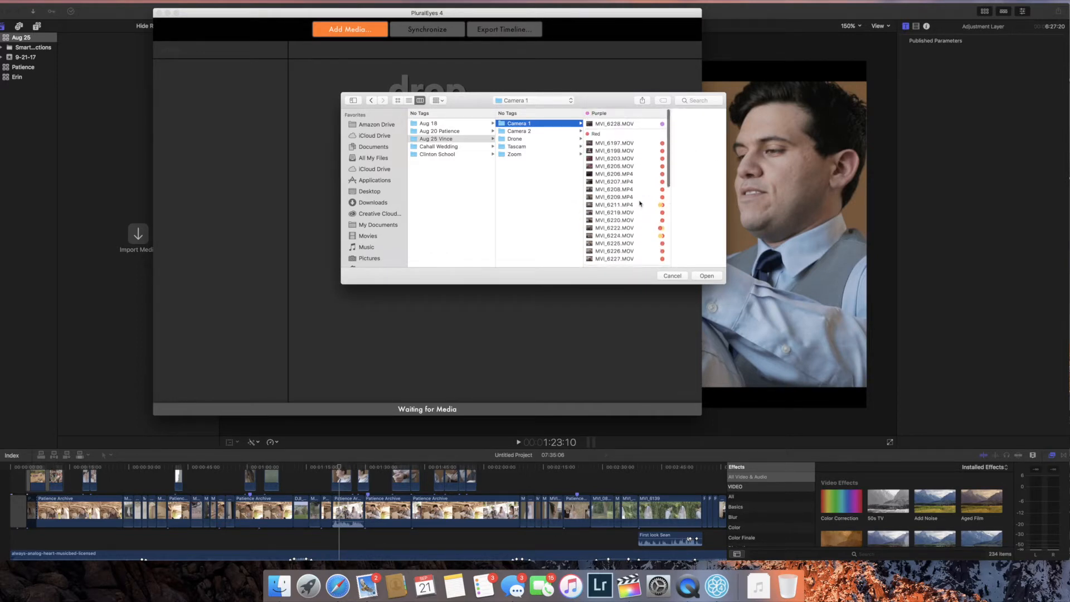
scroll(637, 154, "up", 4)
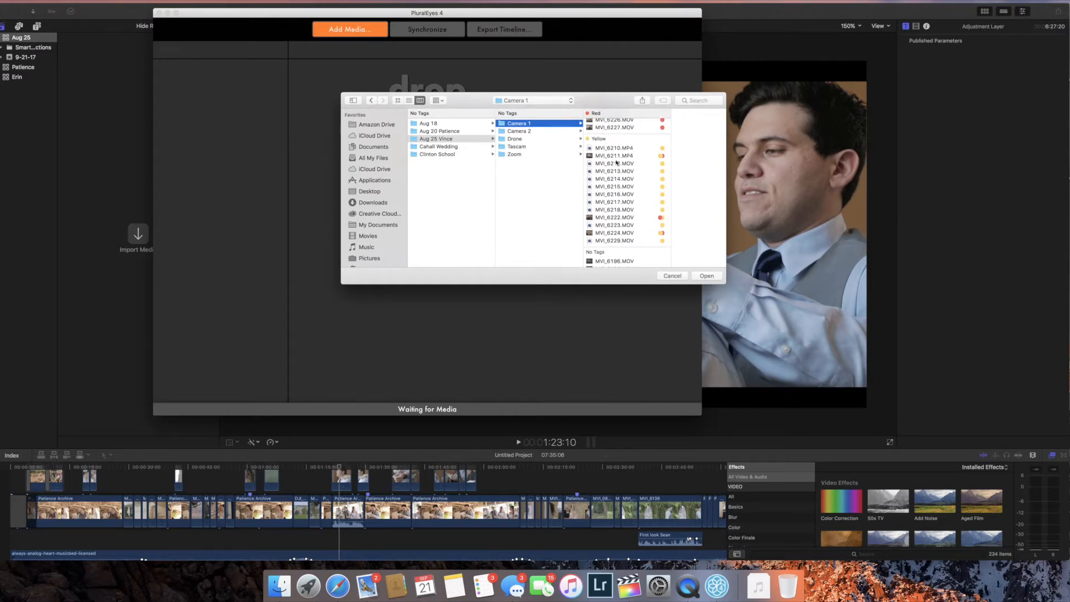
scroll(623, 180, "up", 5)
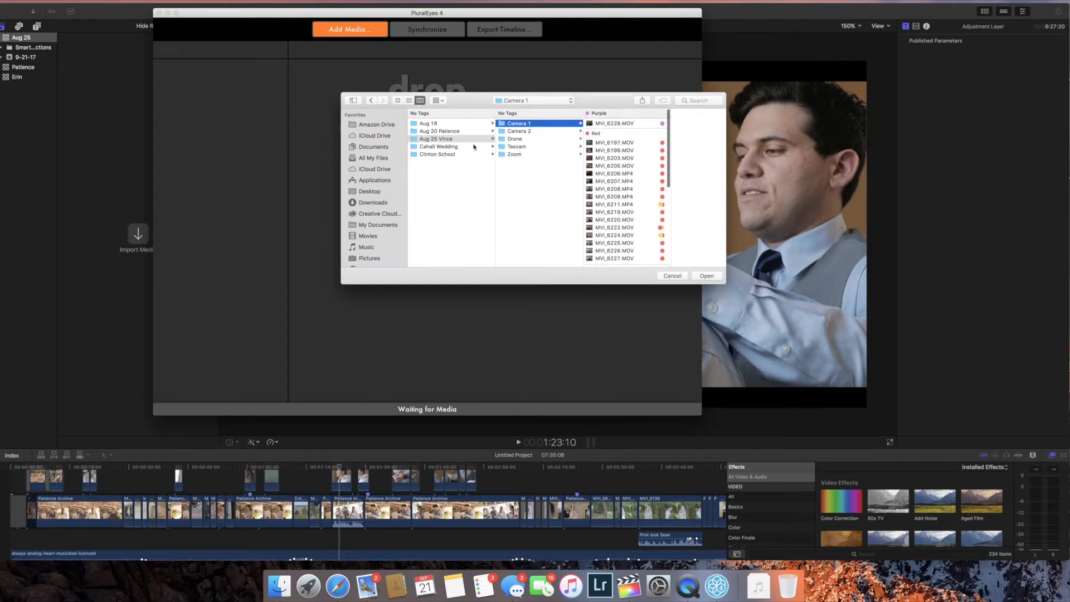
left_click(438, 101)
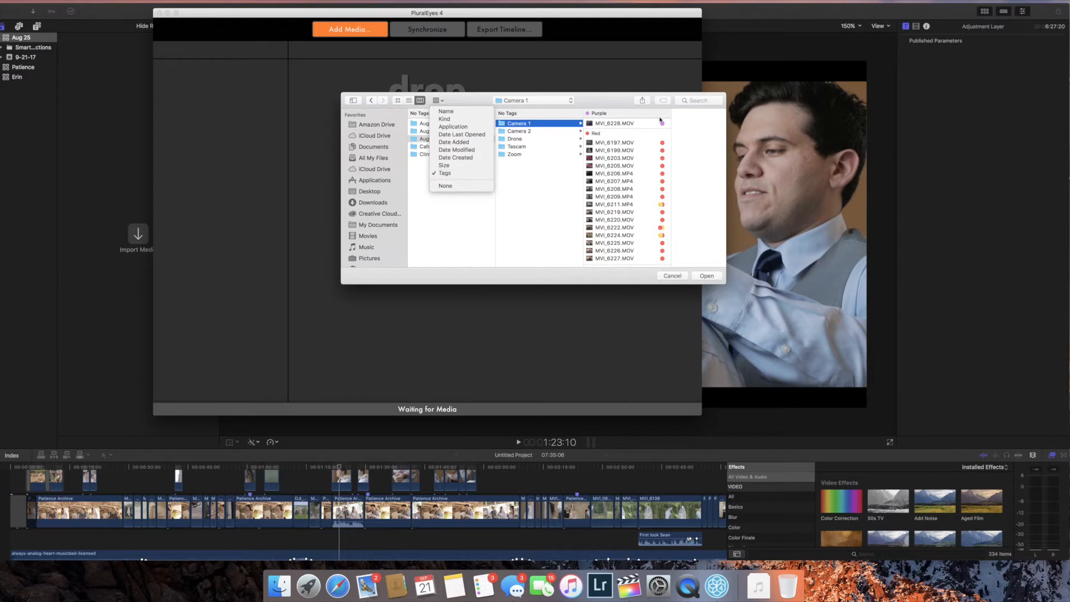
left_click(445, 173)
Add the yellow-tagged Camera 1 clips, from MVI_6210.MP4 through MVI_6229.MOV, to the project as the first camera track
scroll(629, 184, "down", 3)
scroll(629, 184, "down", 3)
left_click(613, 155)
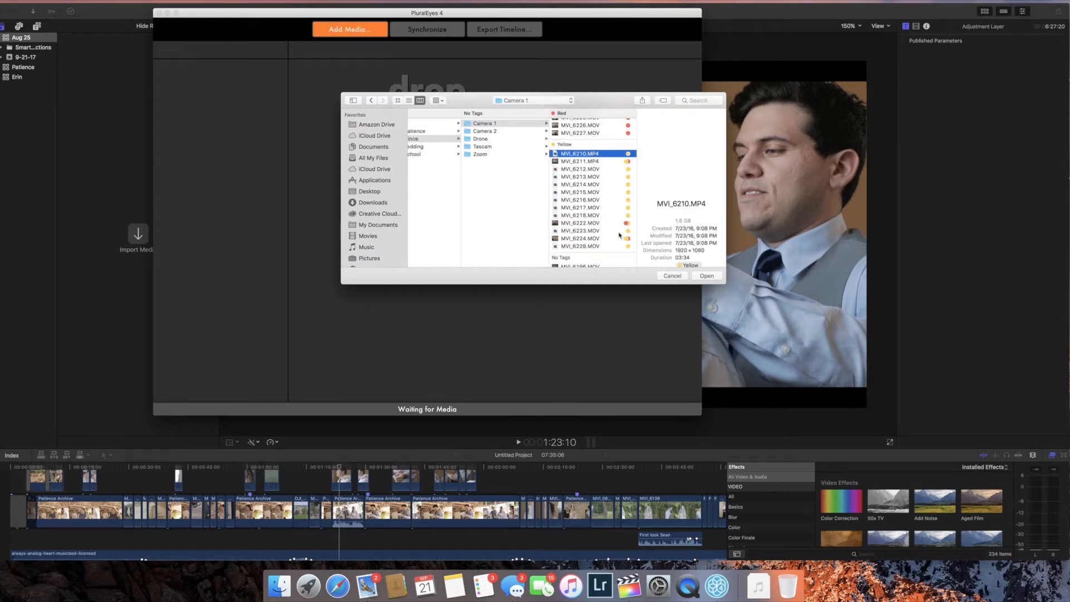
left_click(583, 246, "shift")
left_click_drag(582, 176, 244, 89)
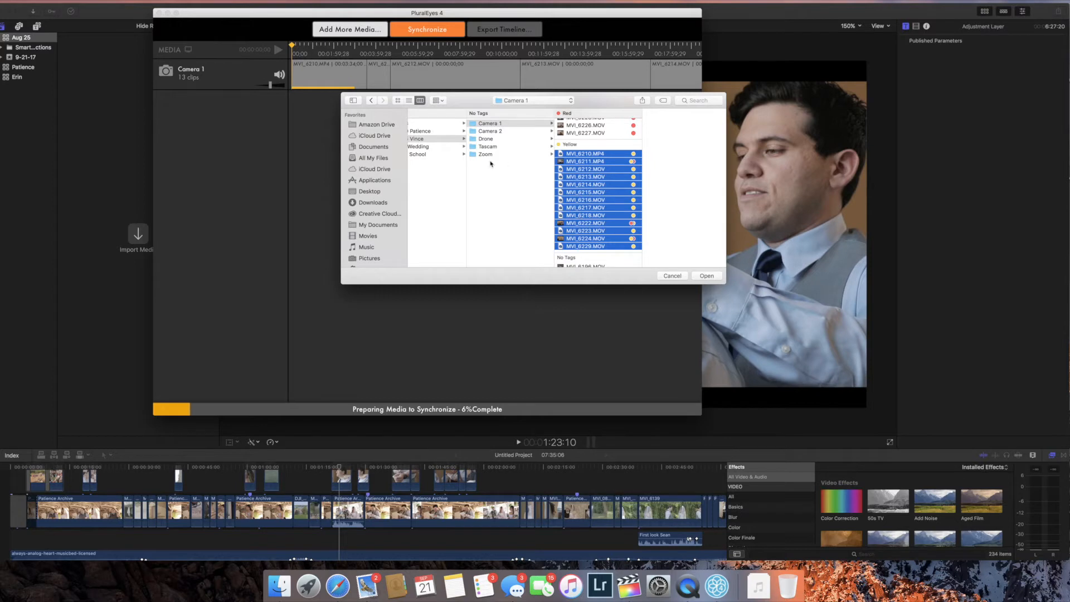
Add the yellow-tagged clips MVI_1053.MOV through MVI_1164.MOV from the Camera 2 folder as a second camera track
left_click(499, 133)
scroll(596, 171, "down", 5)
scroll(595, 170, "down", 10)
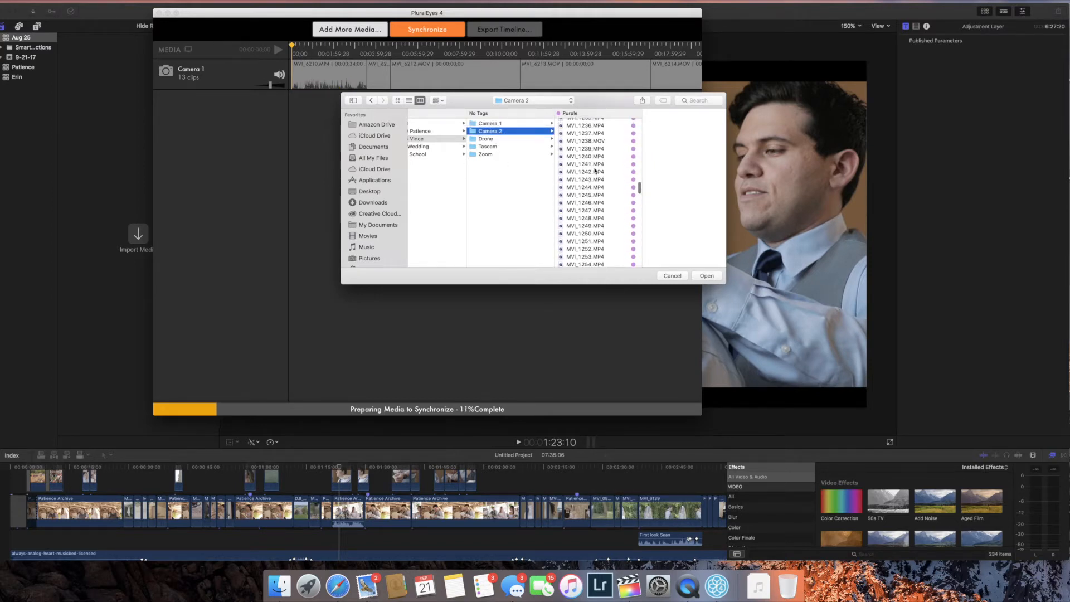
scroll(595, 171, "down", 10)
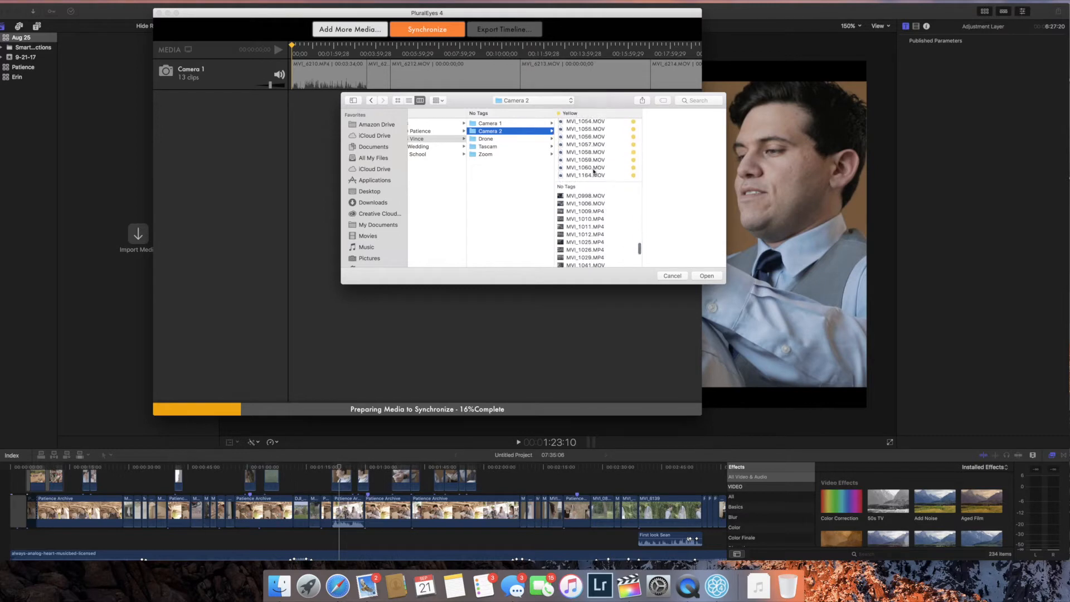
left_click(593, 142)
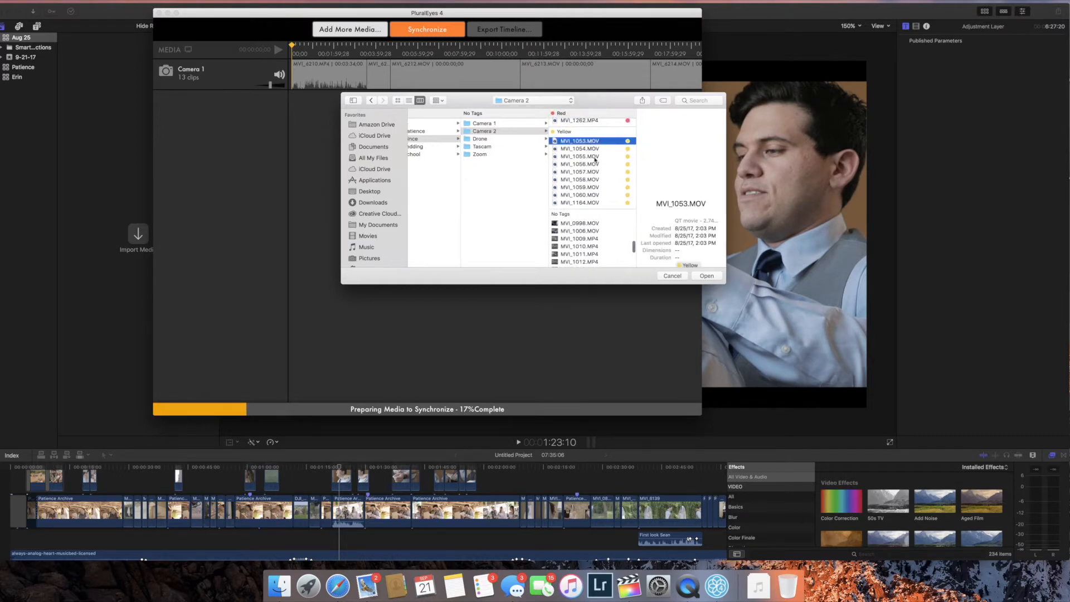
left_click(580, 203, "shift")
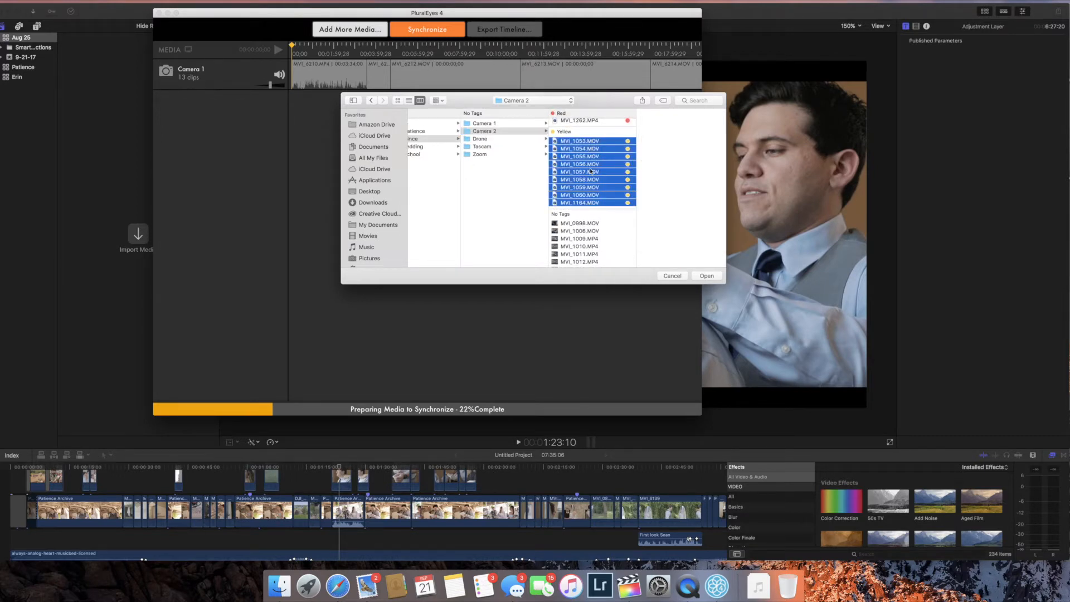
scroll(591, 171, "up", 5)
scroll(591, 171, "down", 5)
left_click_drag(584, 176, 223, 152)
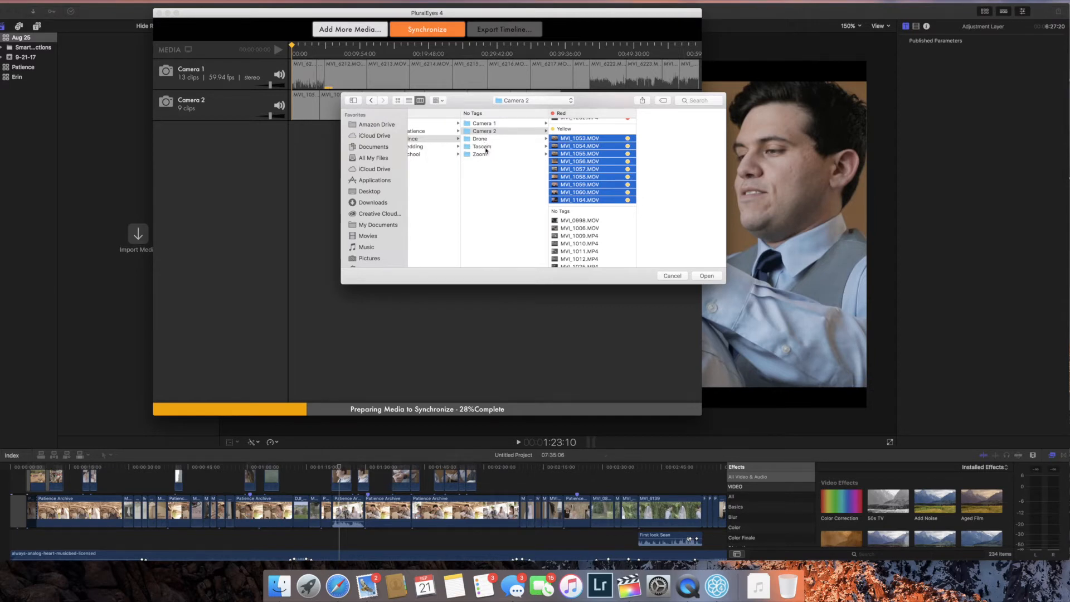
Add Ceremony.wav, Prayer.wav and Speeches.wav from the Tascam folder as an audio recorder track
left_click(483, 147)
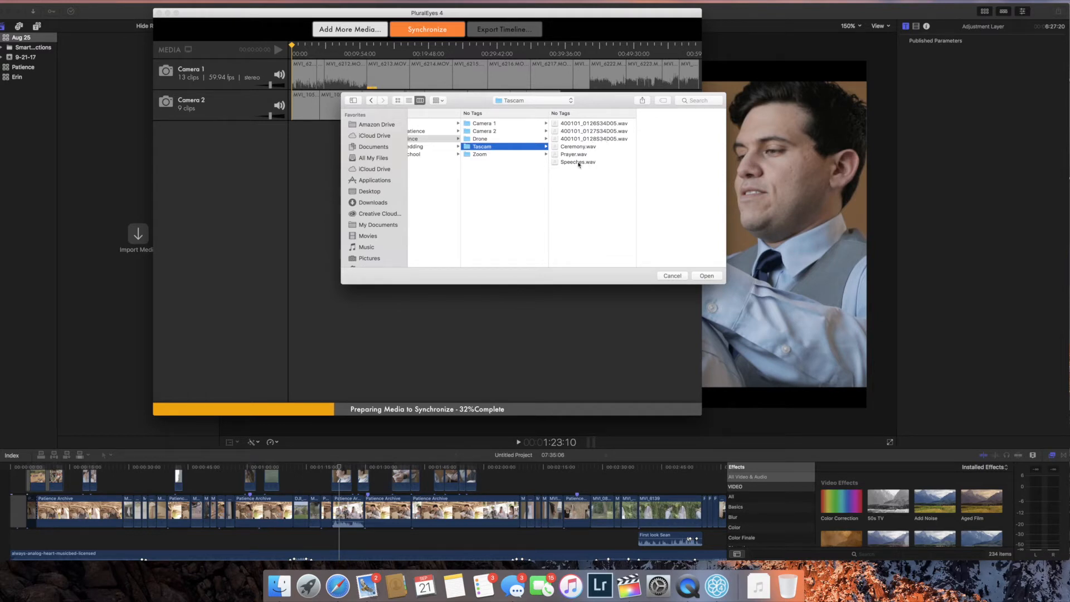
left_click(578, 146)
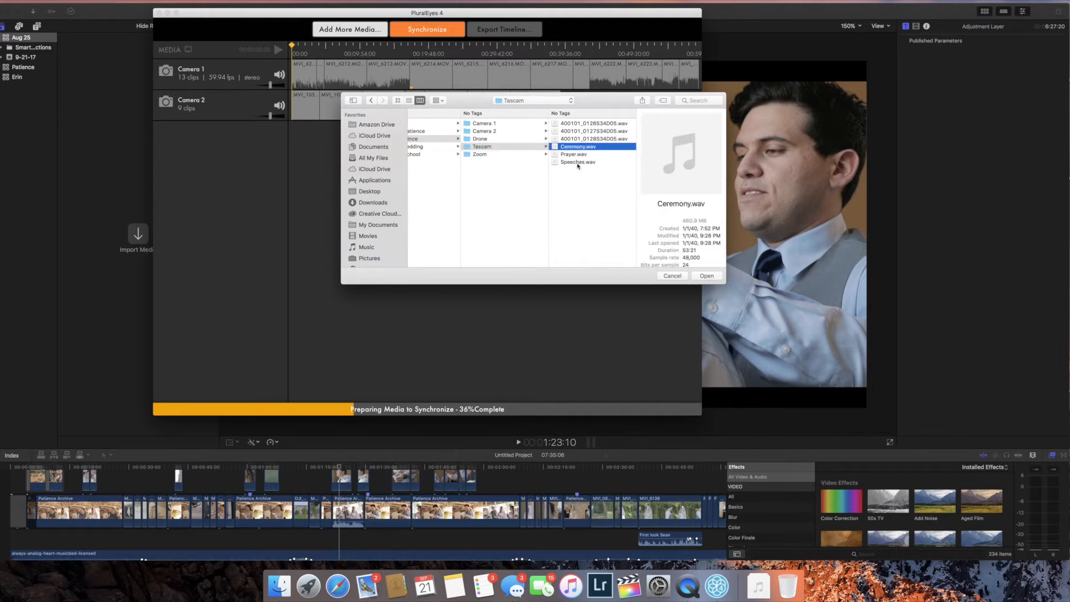
left_click(578, 163, "shift")
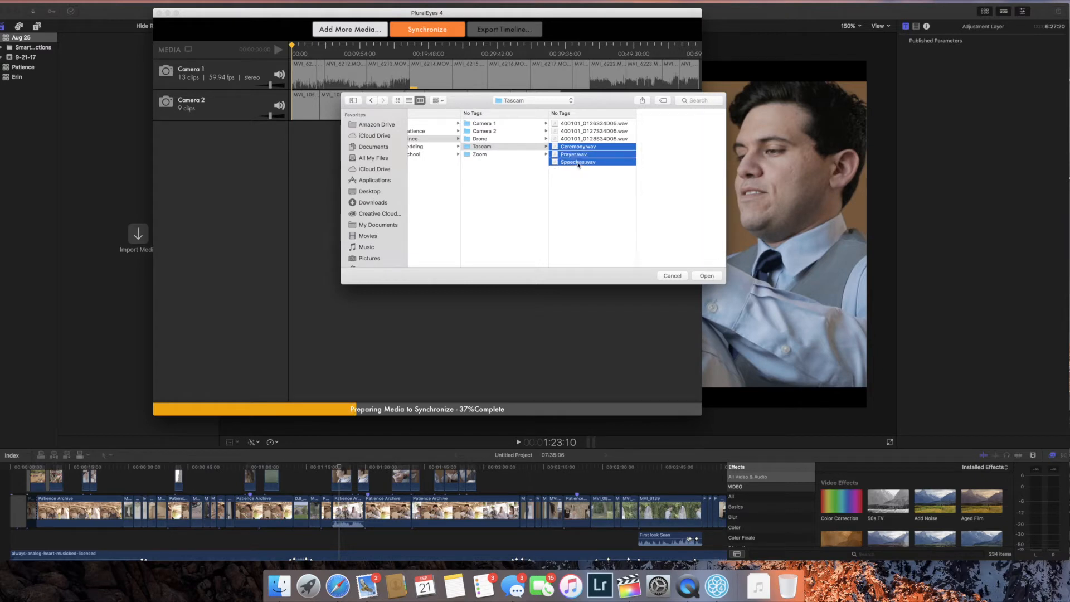
left_click_drag(562, 160, 212, 166)
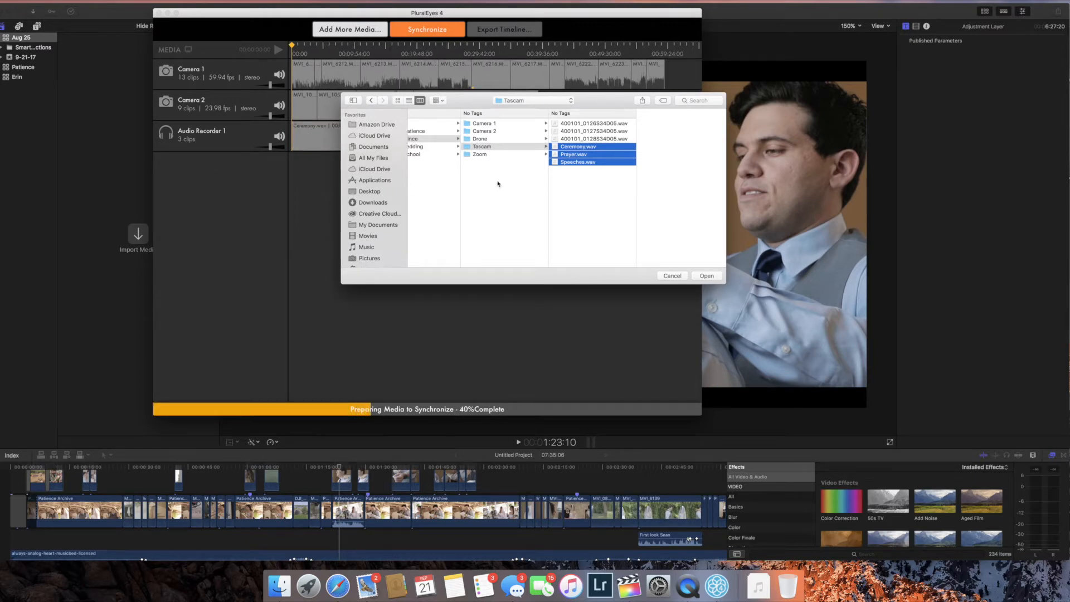
Add Groom.WAV and pastor.WAV from the Zoom folder as a second audio recorder track and close the file browser
left_click(481, 155)
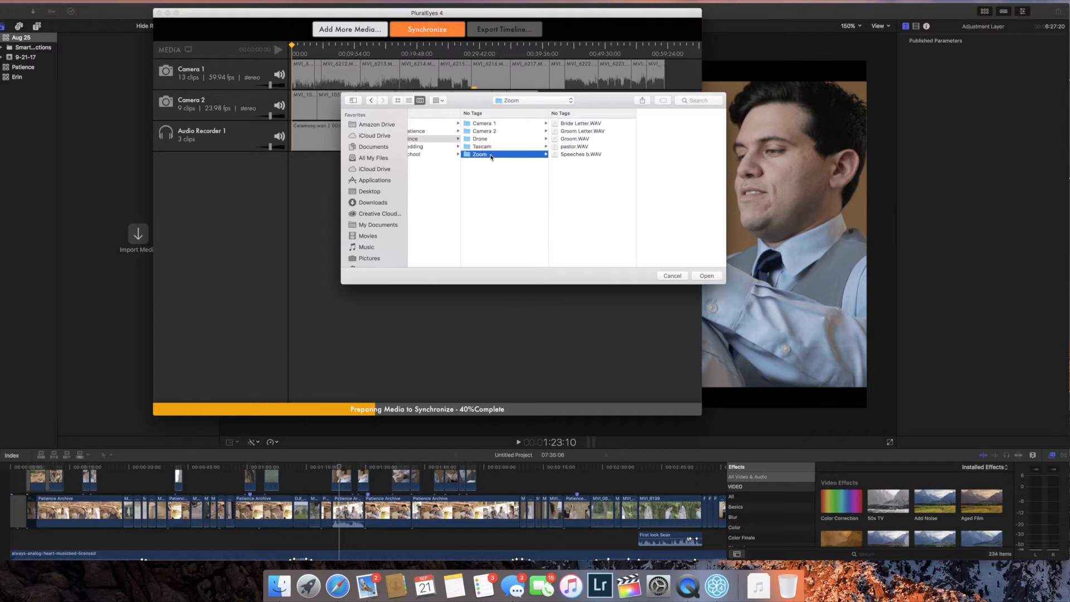
left_click(576, 156)
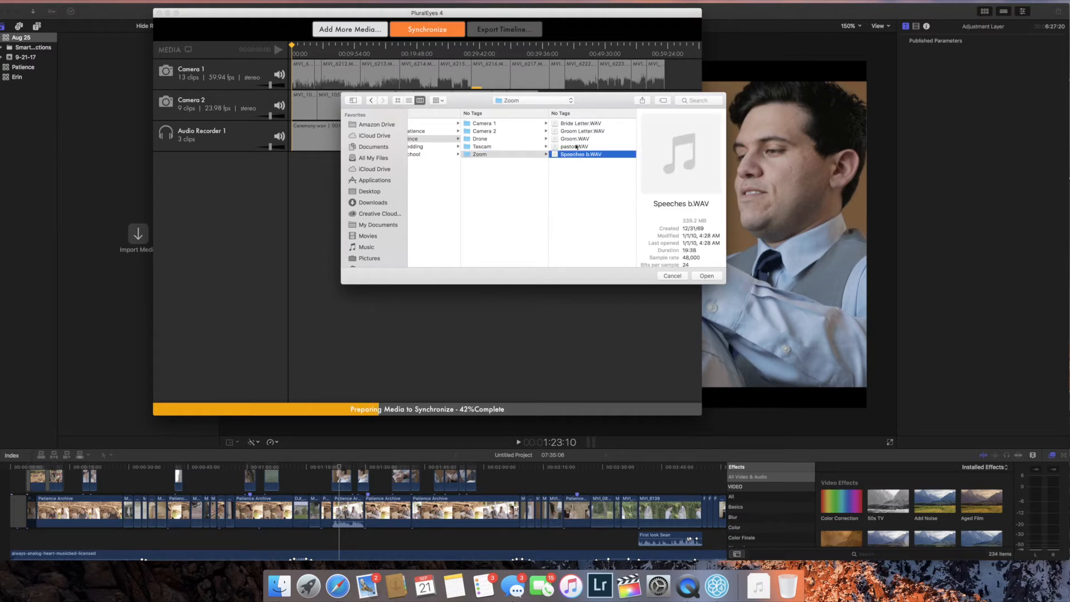
left_click(578, 139)
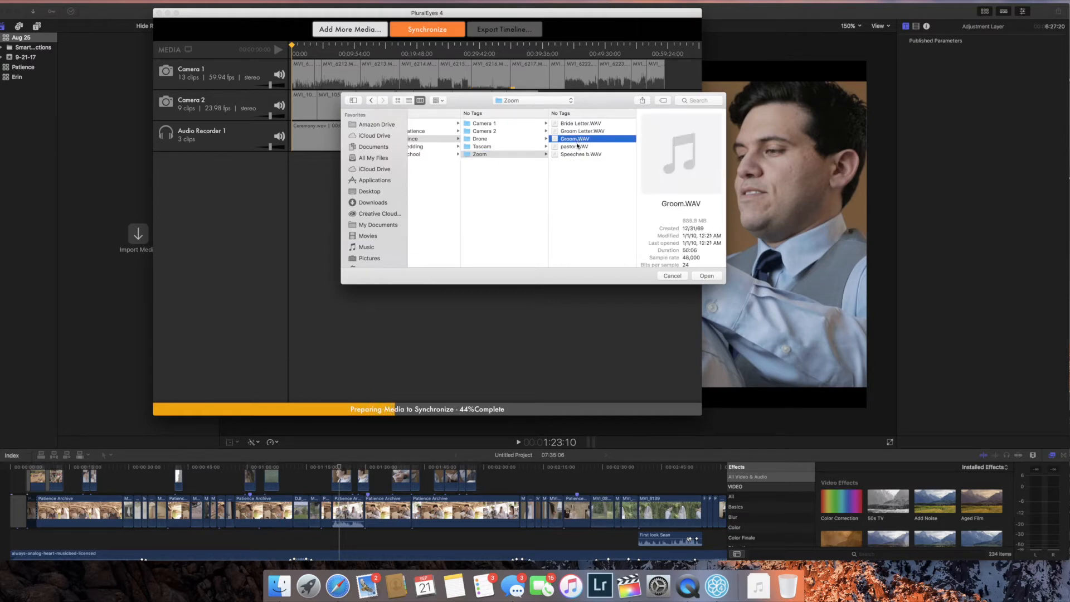
left_click(575, 147, "shift")
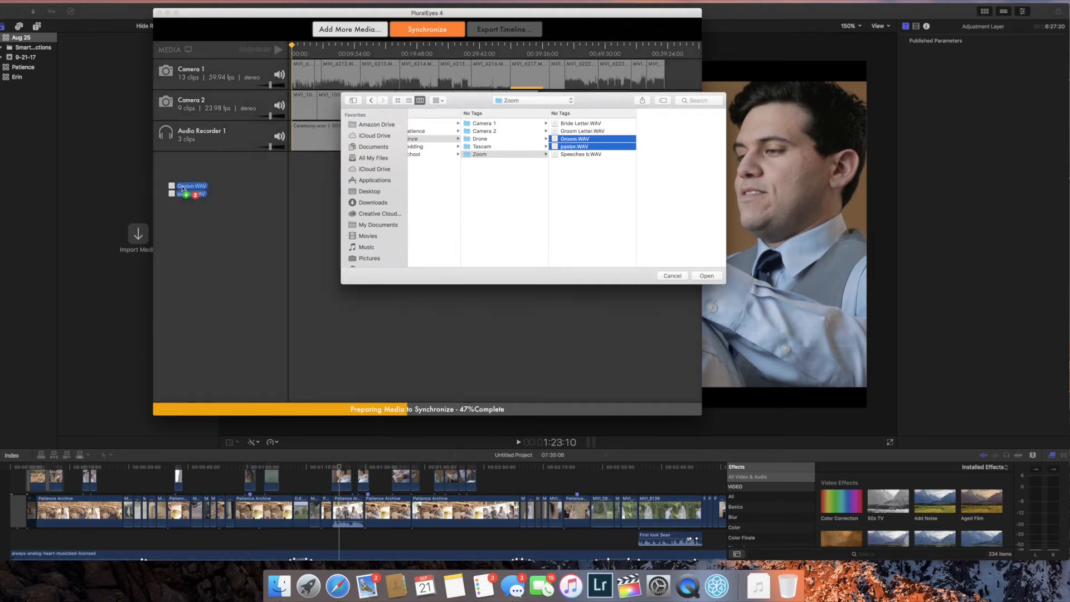
key("Return")
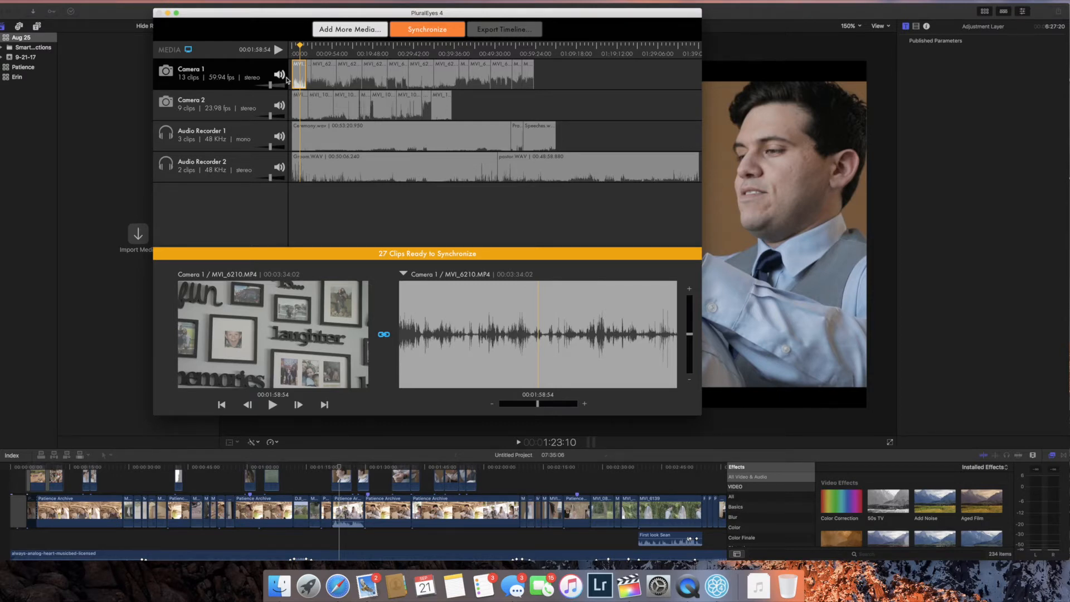
right_click(300, 78)
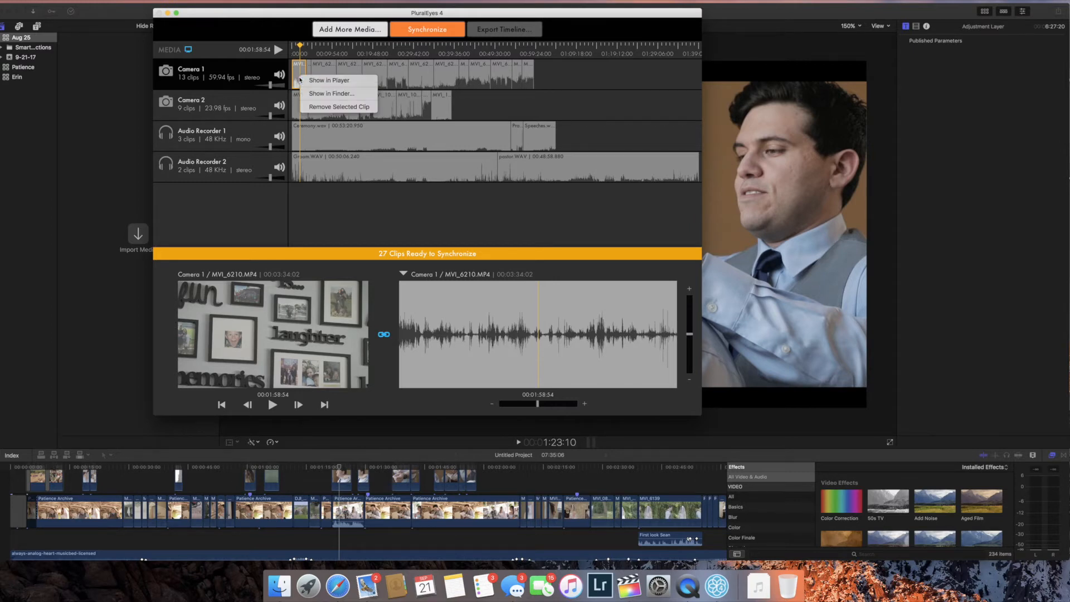
left_click(189, 51)
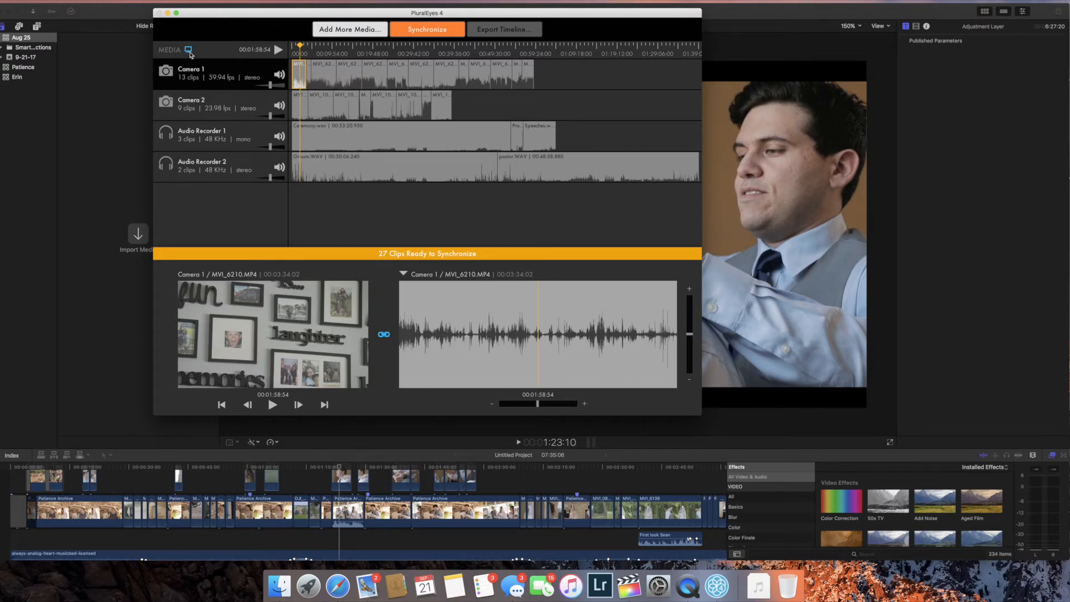
left_click(189, 52)
left_click(189, 52)
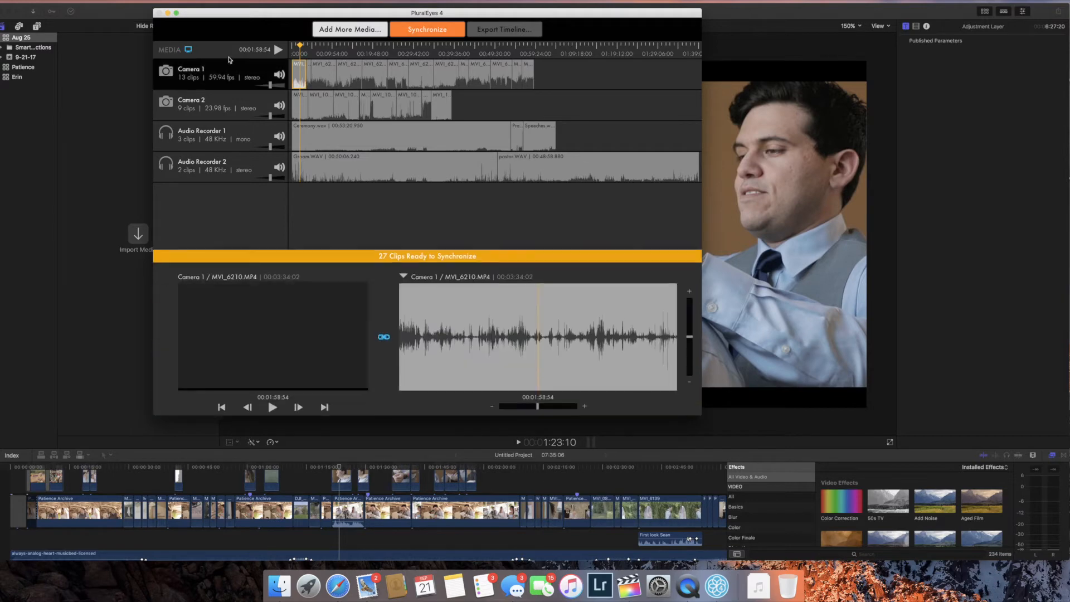
Remove the first Camera 1 clip, MVI_6210.MP4, from the project
right_click(301, 76)
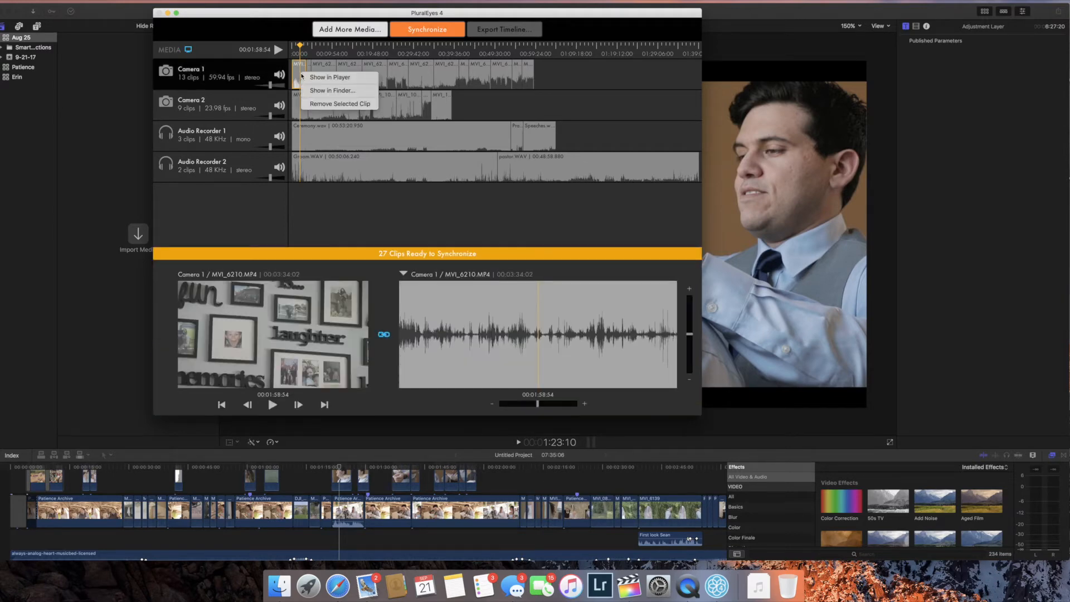
left_click(313, 103)
left_click(492, 76)
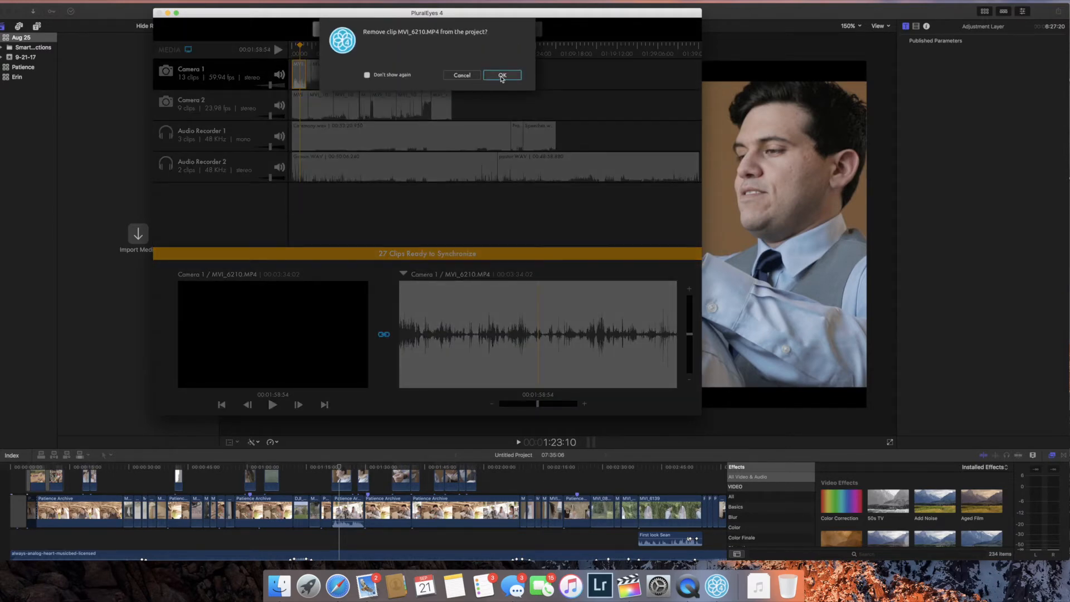
Remove the clip MVI_6211.MP4 from the start of the Camera 1 track
left_click(295, 56)
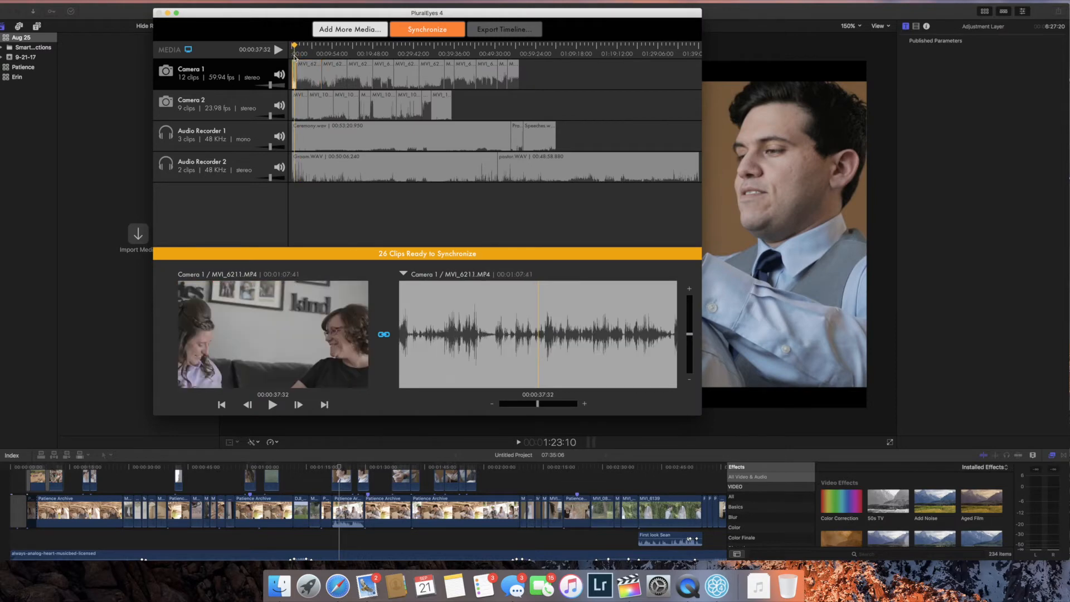
right_click(295, 66)
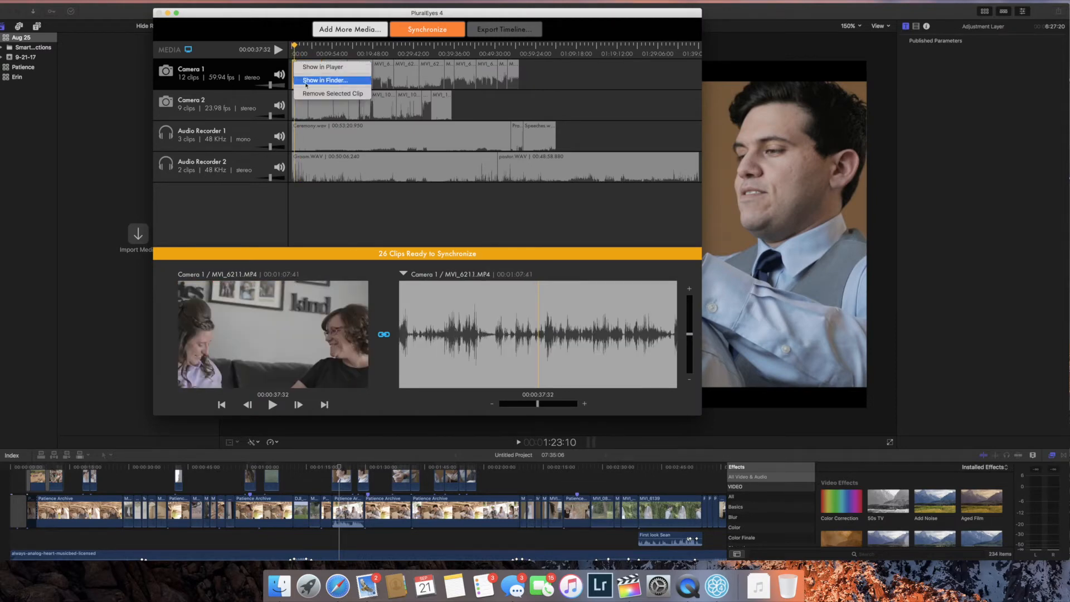
left_click(313, 92)
left_click(495, 80)
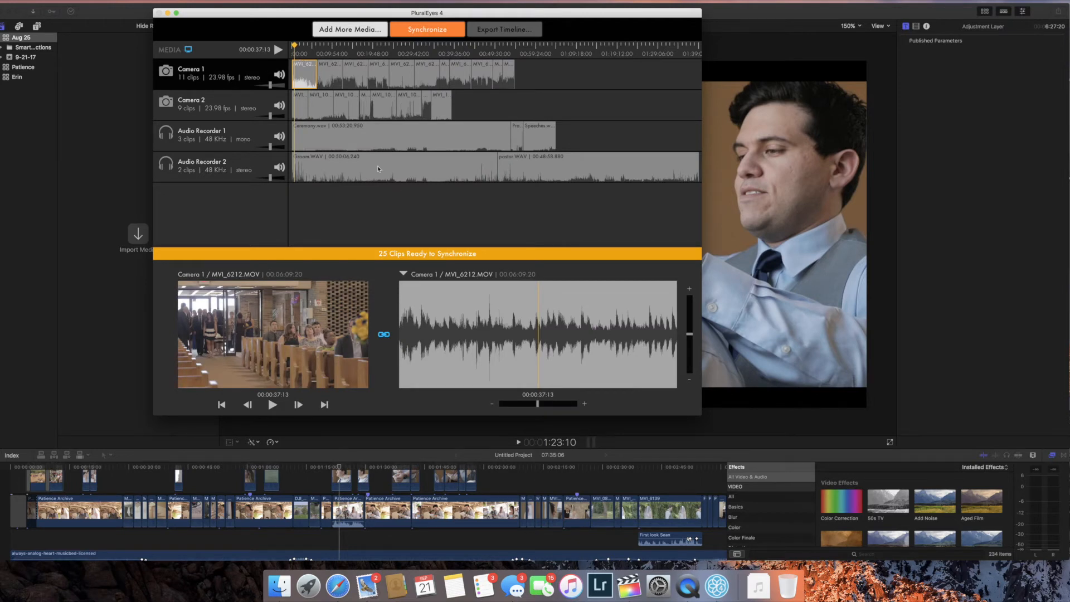
Synchronize the remaining clips and export the timeline in Final Cut Pro X format as pastor.fcpxml
left_click(432, 36)
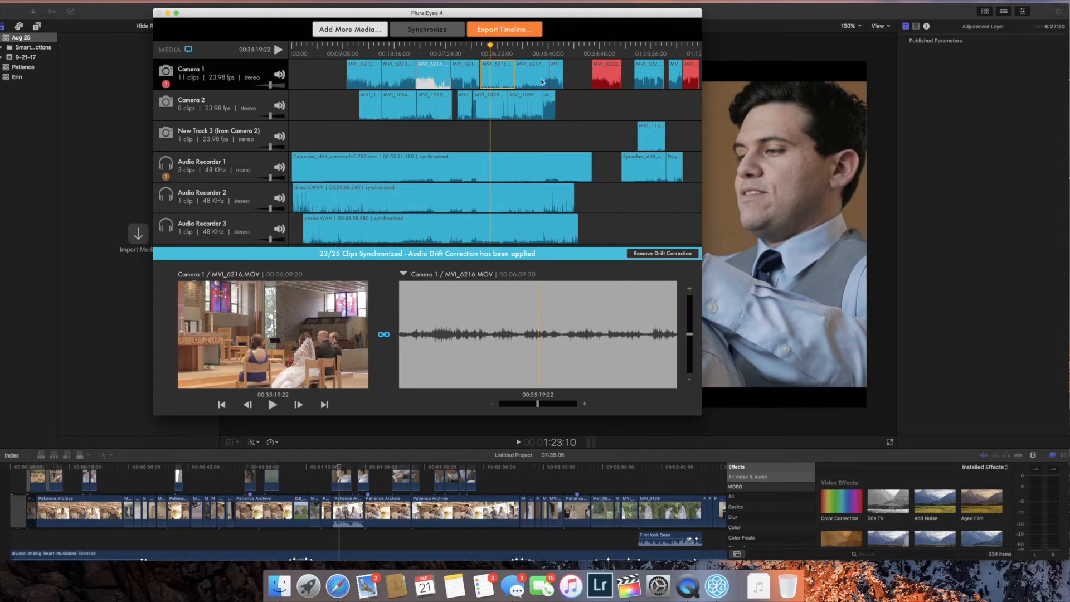
left_click(500, 30)
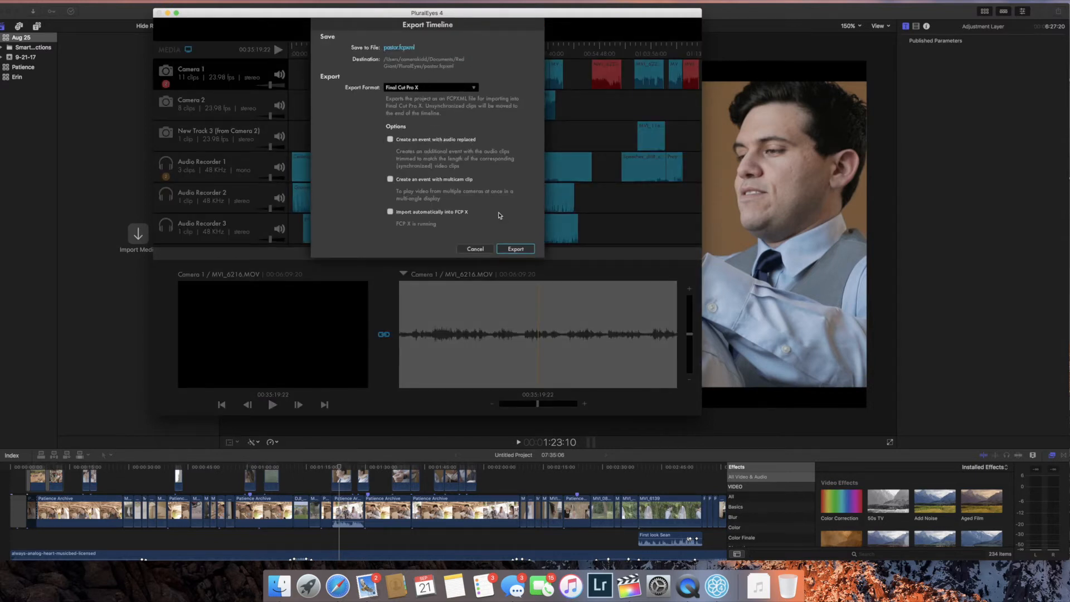
left_click(419, 87)
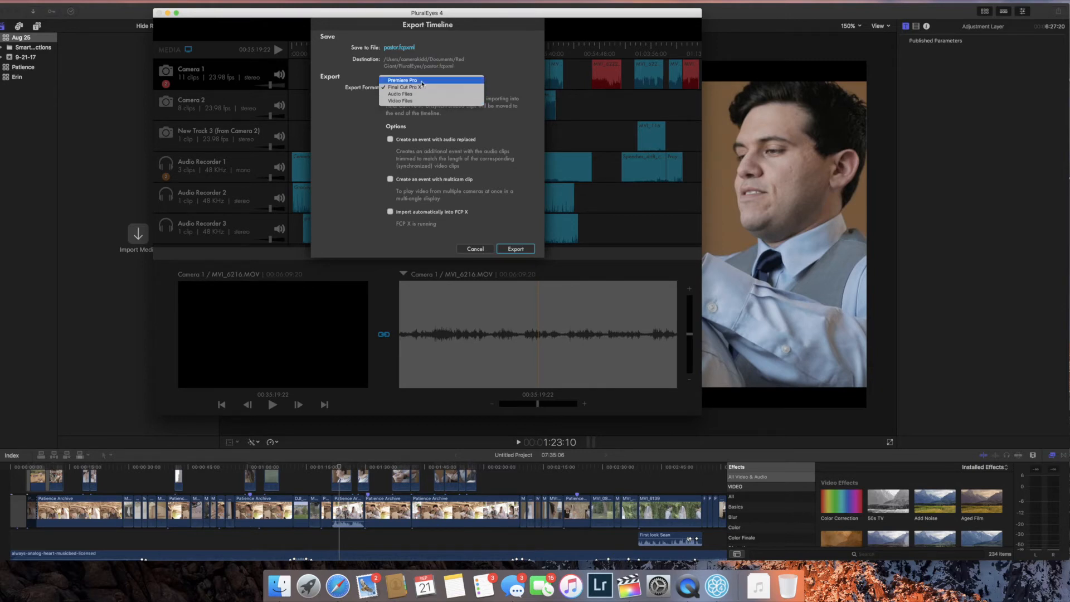
left_click(422, 89)
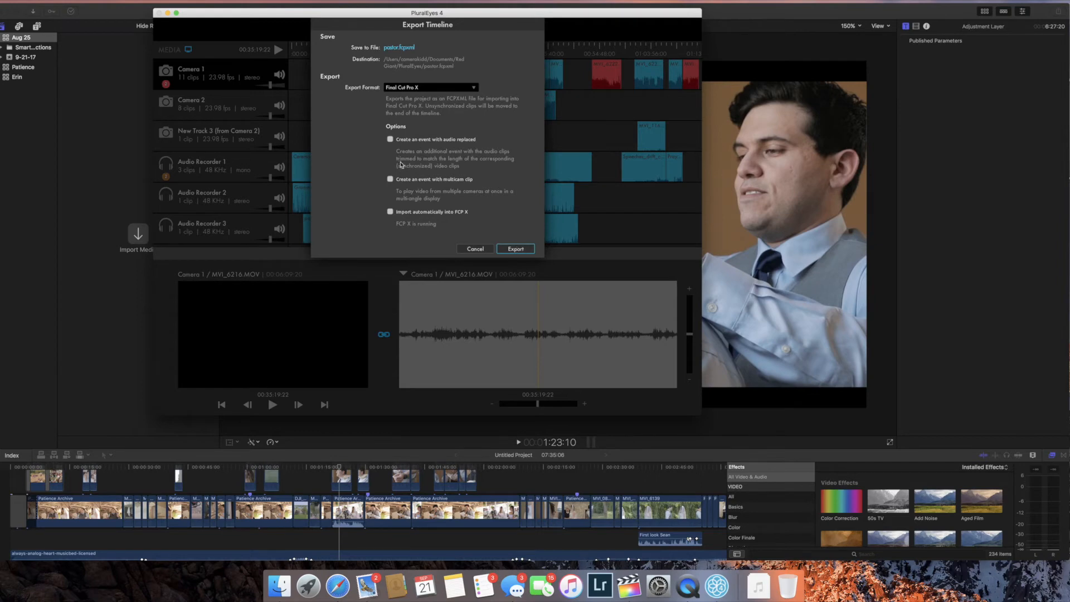
left_click(516, 249)
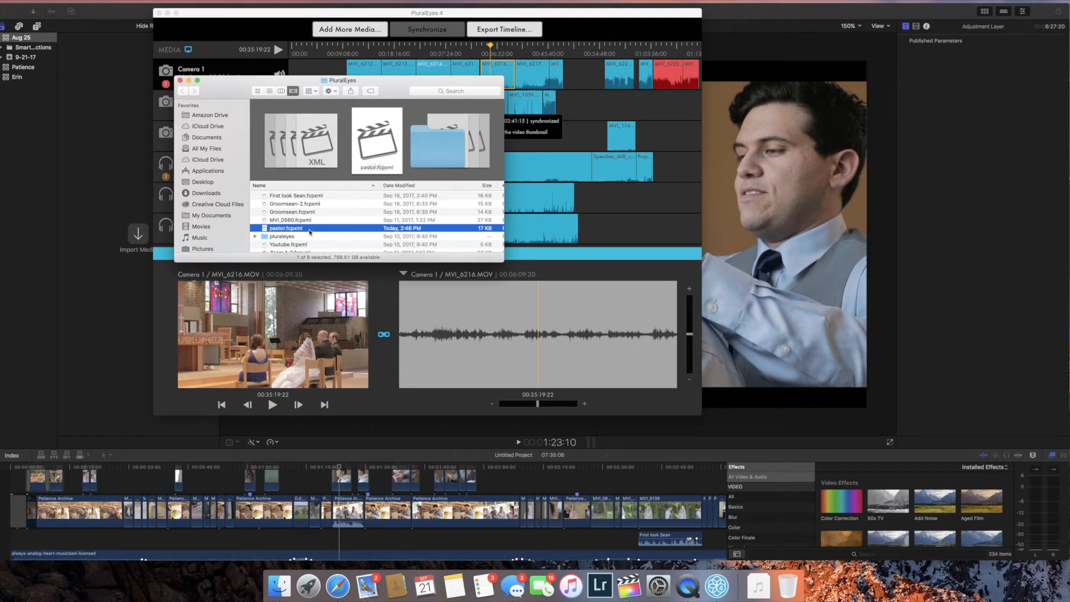
Open pastor.fcpxml in Final Cut Pro and import it into the Aug 25 library
double_click(310, 229)
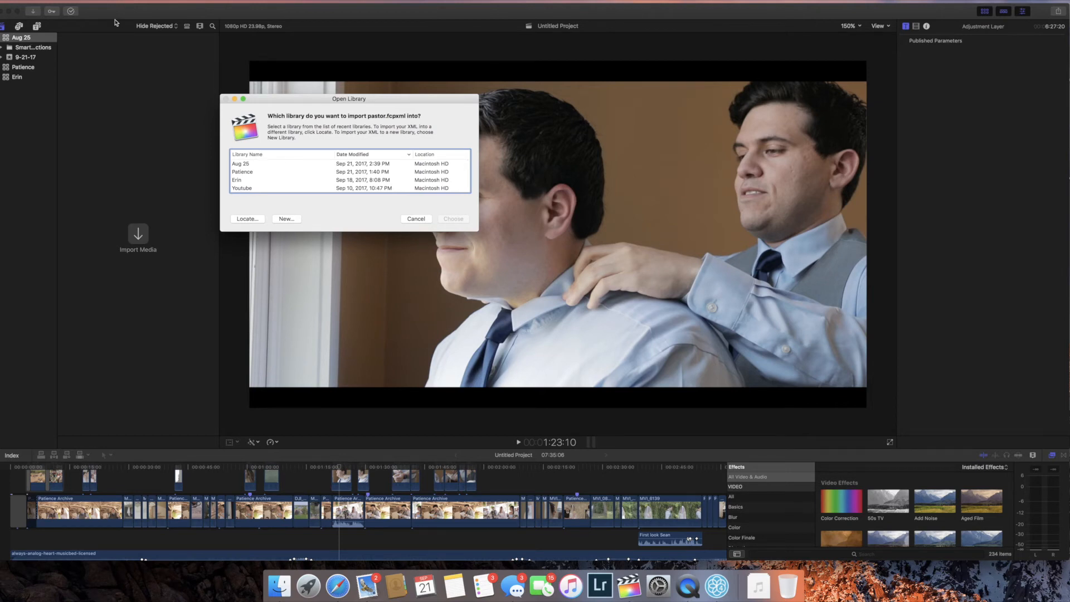
left_click(257, 163)
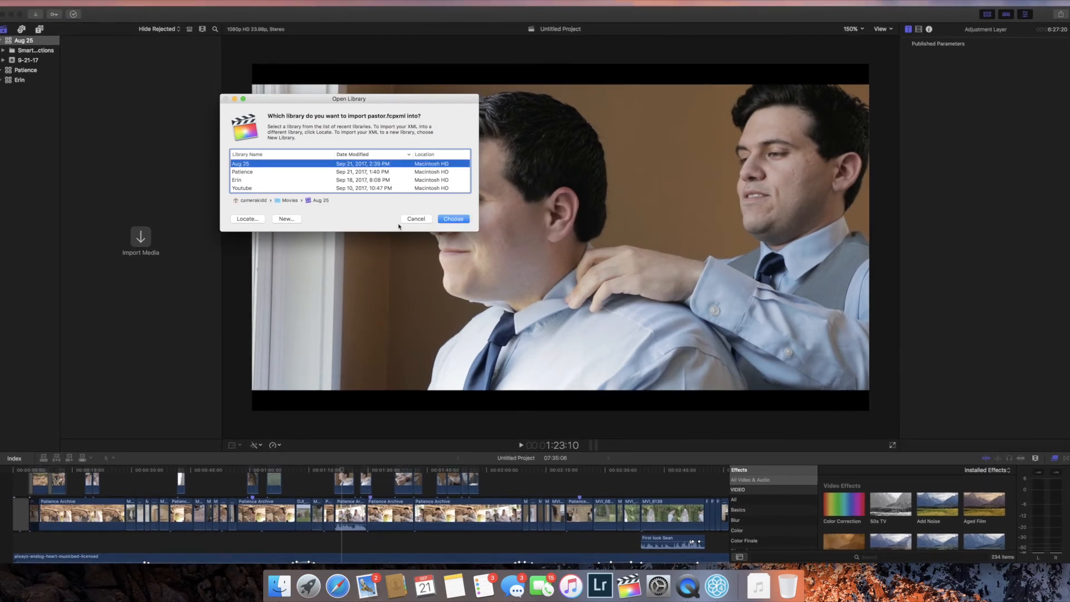
left_click(455, 220)
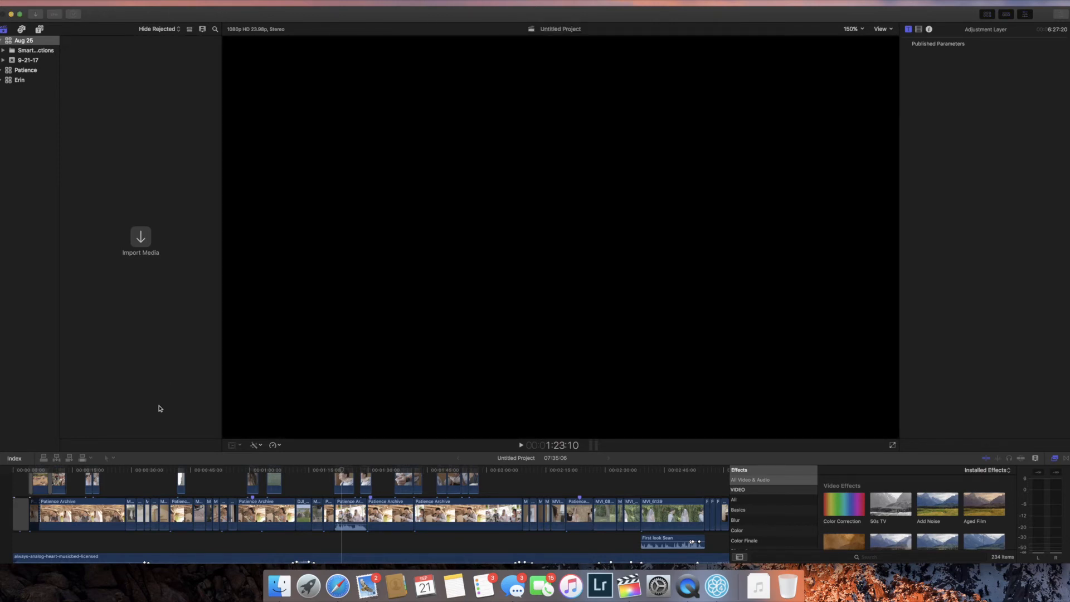
Find the pastor synced project in the pastor synced event and open it in the timeline
scroll(87, 140, "up", 5)
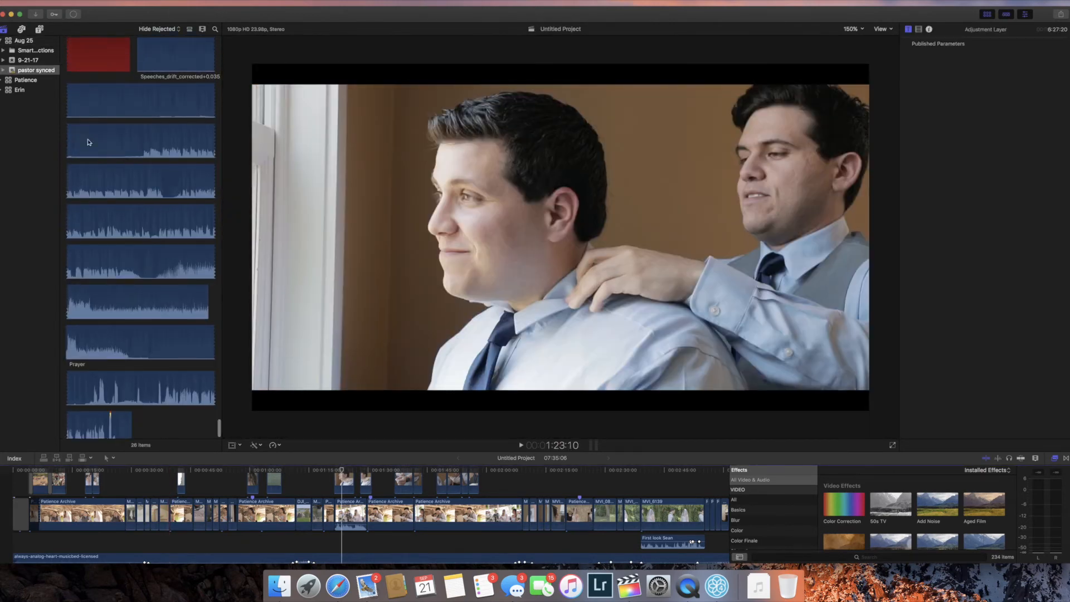
scroll(88, 142, "up", 10)
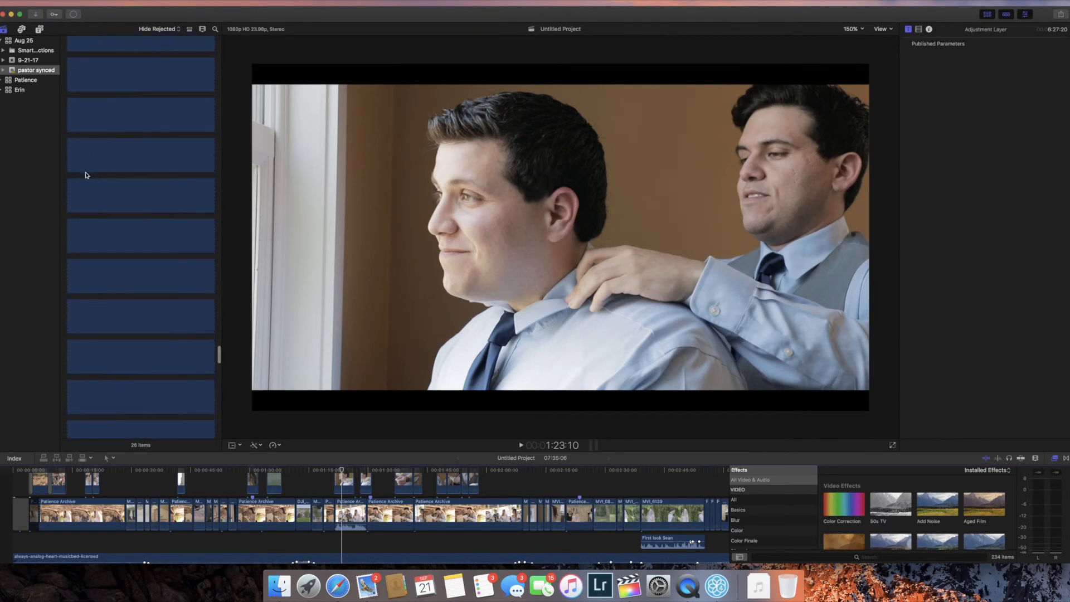
scroll(82, 201, "up", 15)
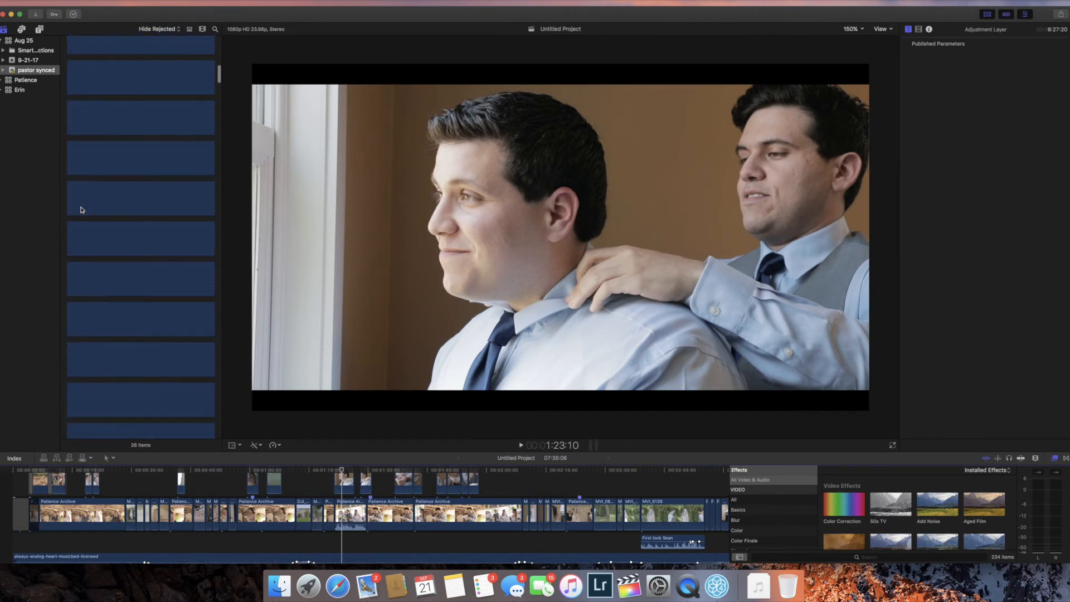
left_click(90, 75)
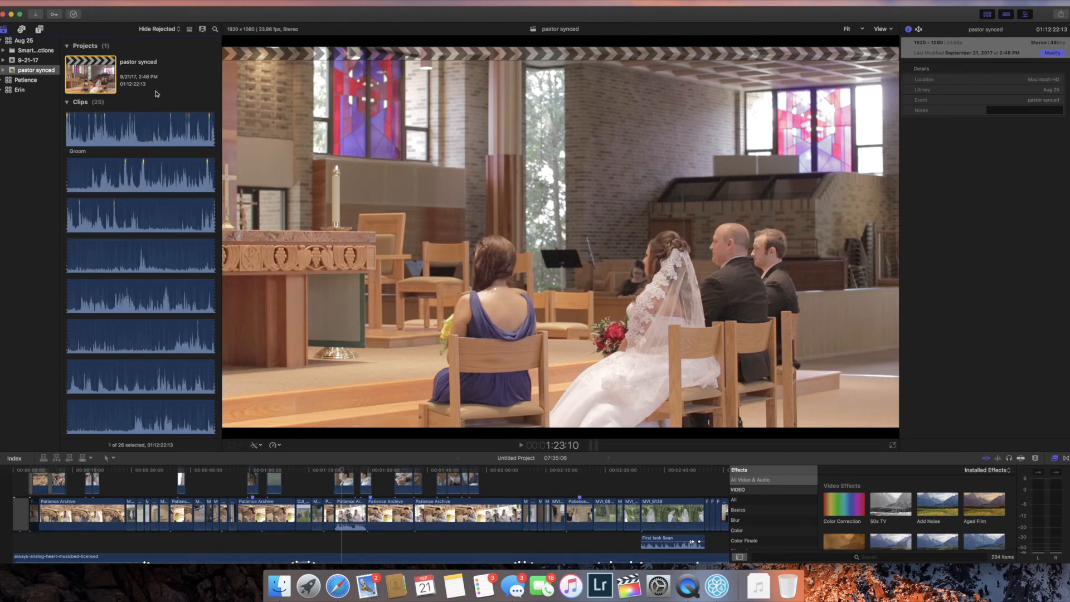
double_click(98, 80)
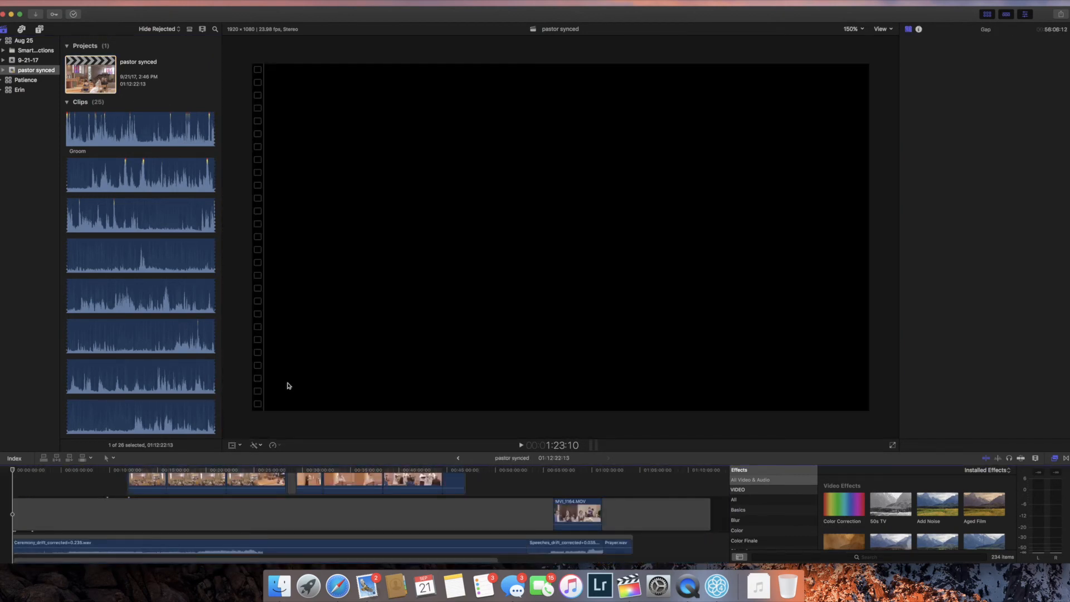
Play a short section of the pastor synced timeline from 22:03:00 to check the synchronized footage and audio
key("super+minus")
key("super+minus")
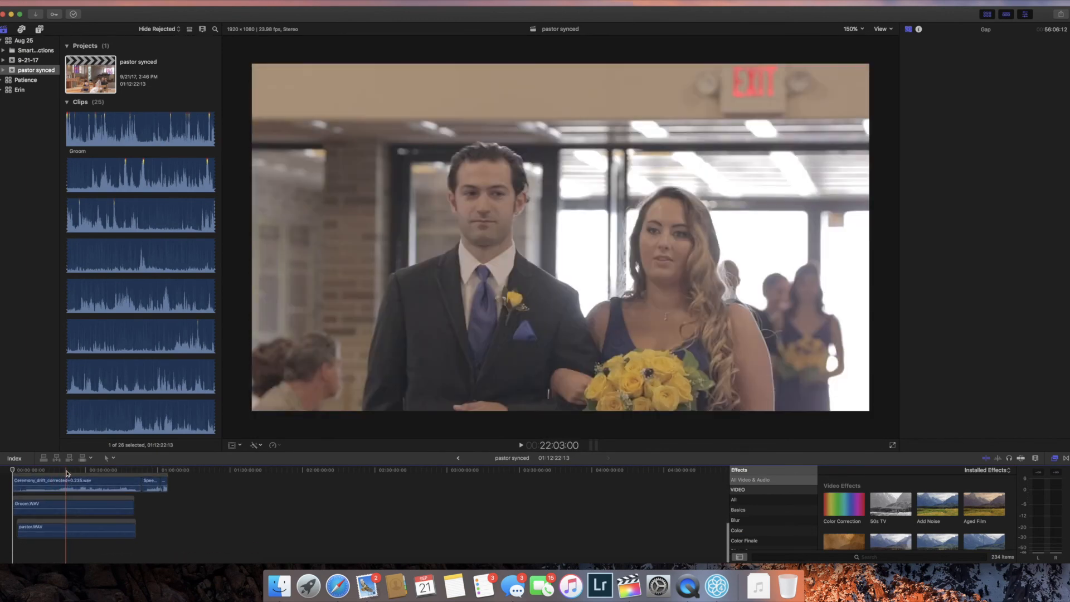
left_click(67, 472)
key("space")
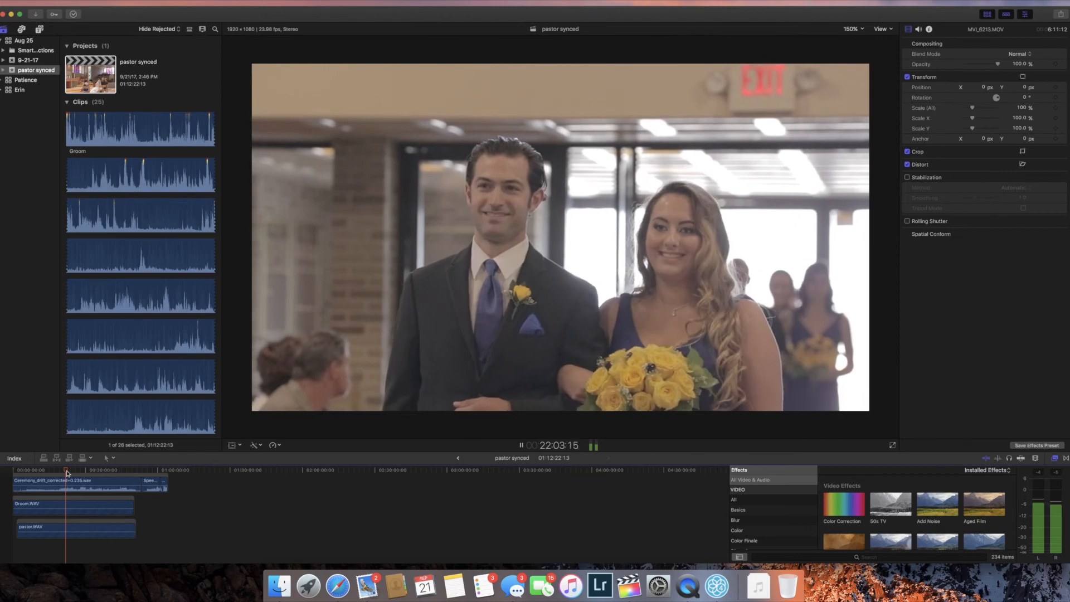
key("space")
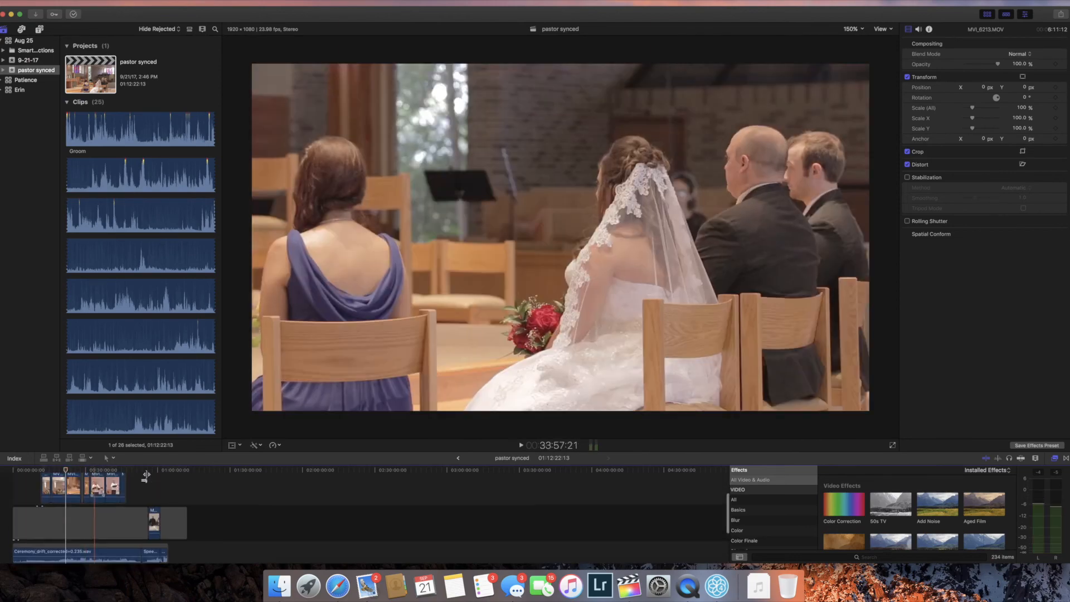